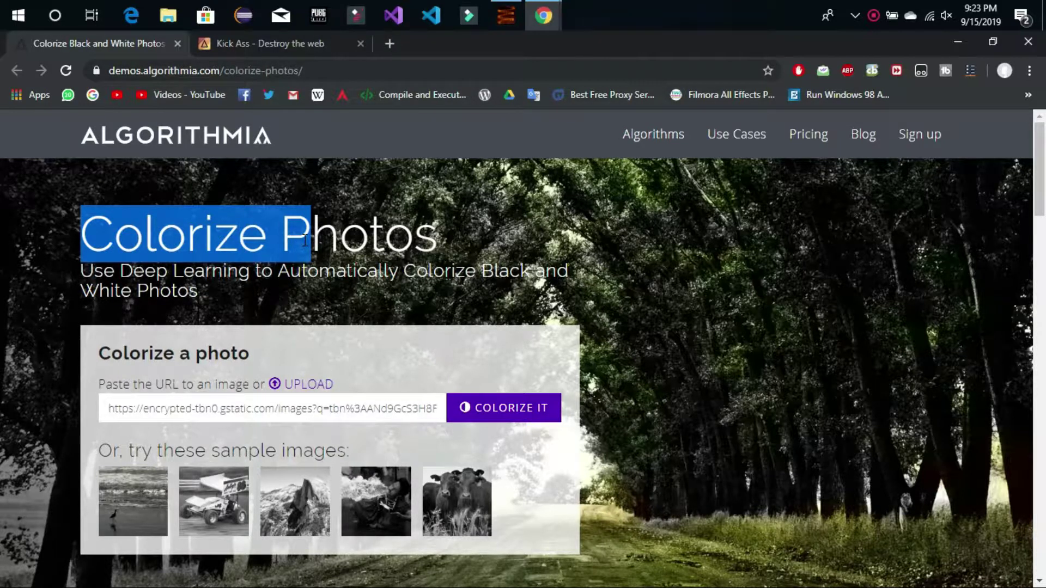
pyautogui.click(185, 70)
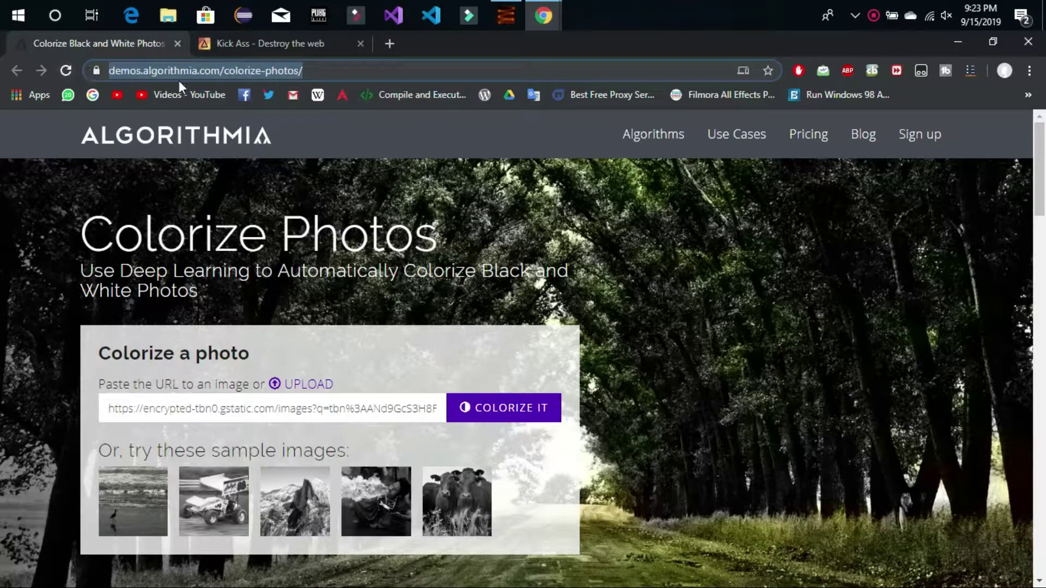
pyautogui.moveTo(77, 229); pyautogui.dragTo(454, 240)
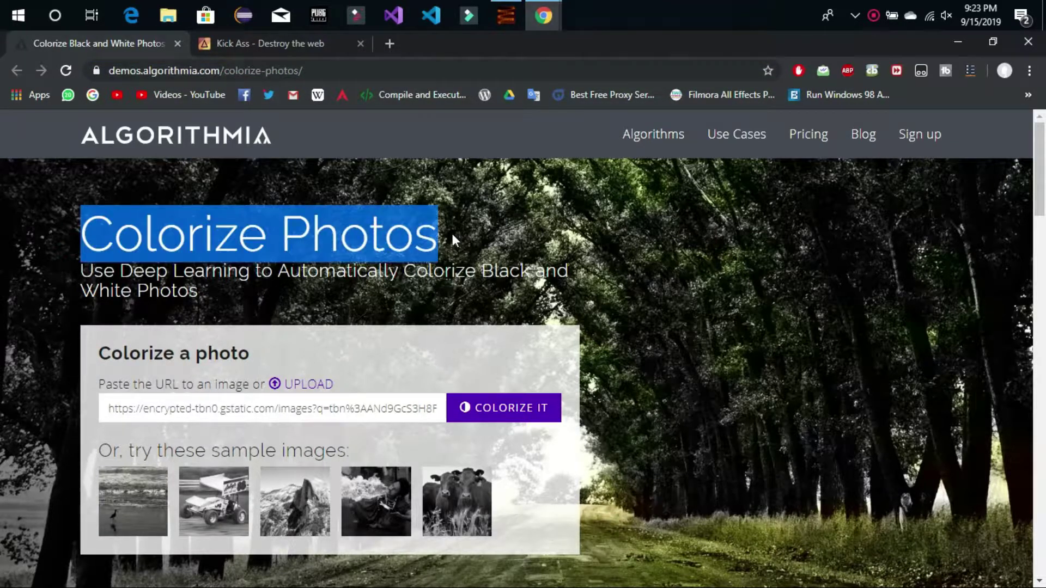
pyautogui.click(137, 244)
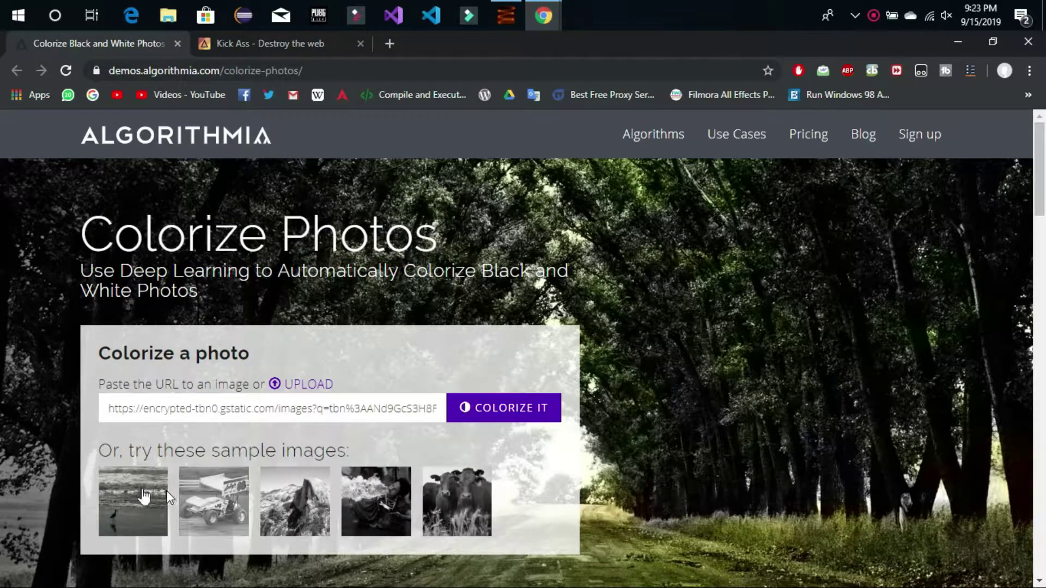
# Colorize the sample ocean beach photo and shift the before-and-after divider to reveal more of the colorized side.
pyautogui.click(129, 506)
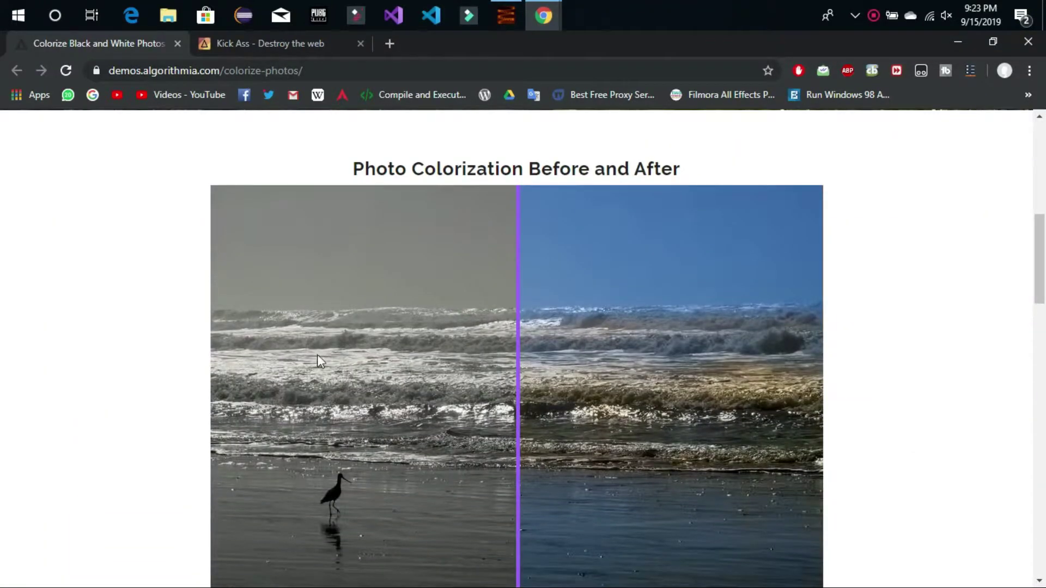
pyautogui.moveTo(479, 354); pyautogui.dragTo(463, 384)
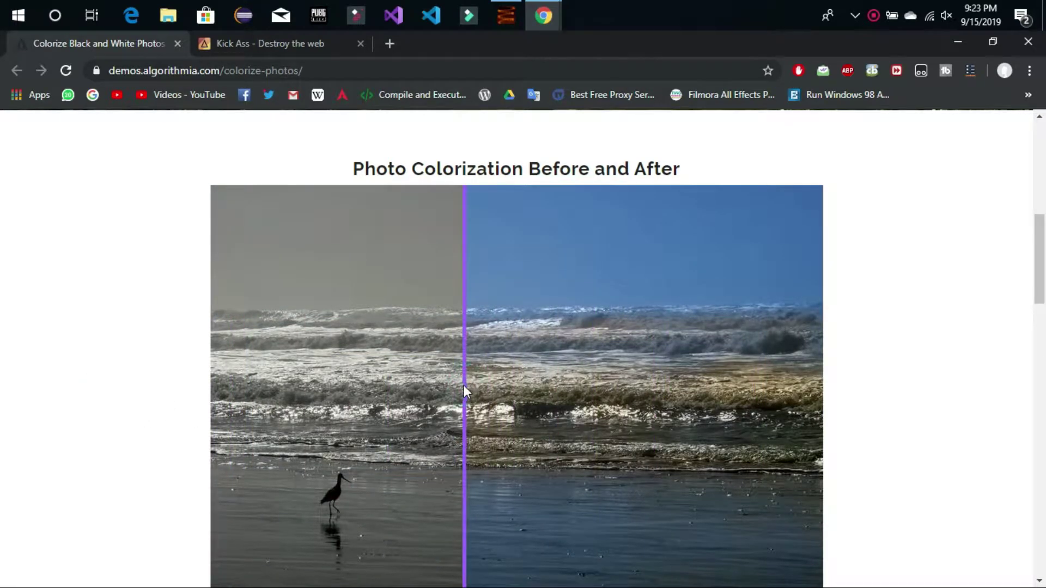
pyautogui.scroll(-2, 1041, 310)
pyautogui.scroll(-5, 3, 327)
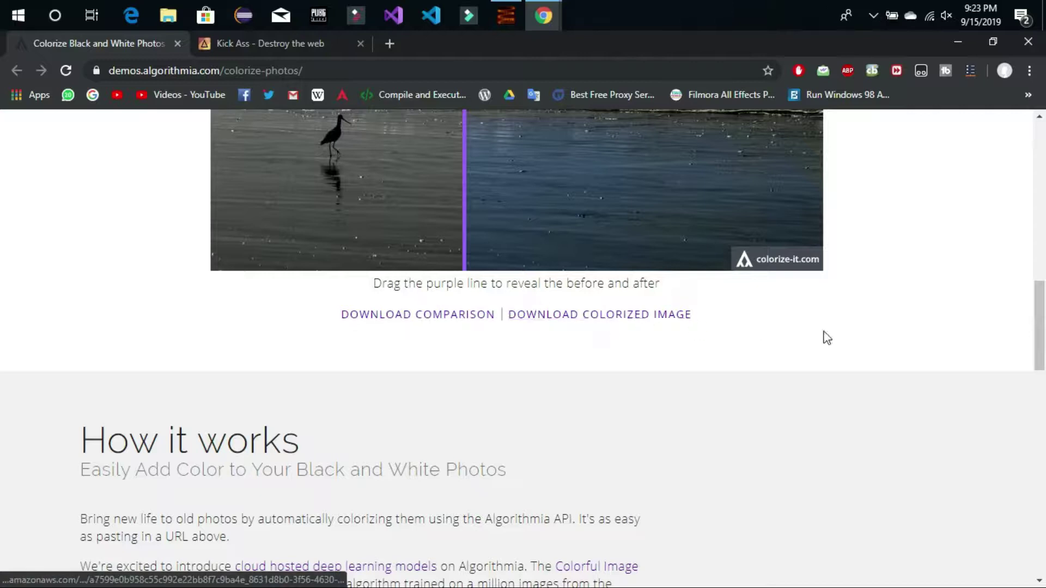
pyautogui.scroll(13, 4, 273)
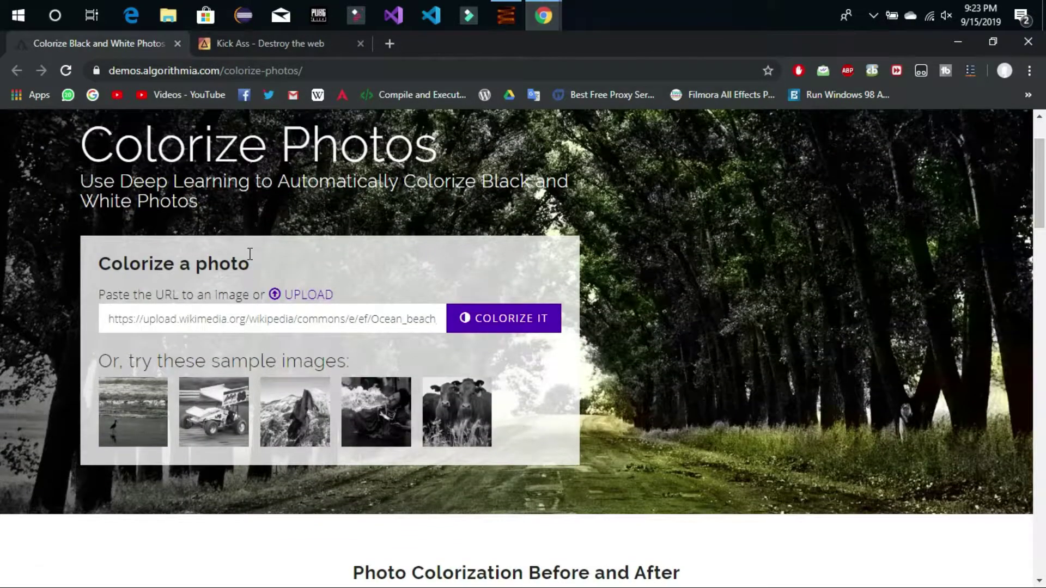
# Search Google Images for "black and white" in a new browser tab.
pyautogui.click(387, 44)
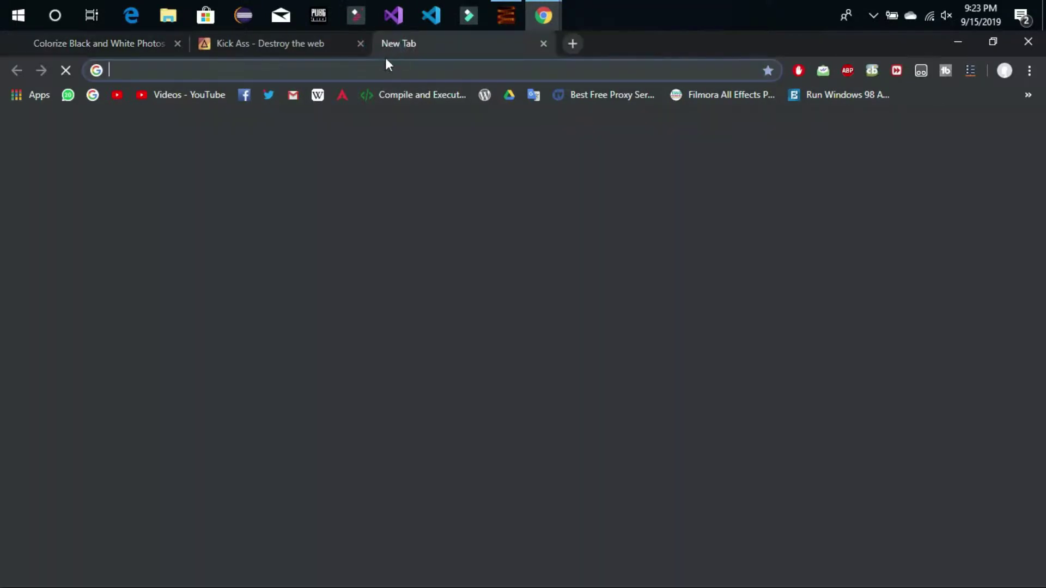
pyautogui.click(389, 72)
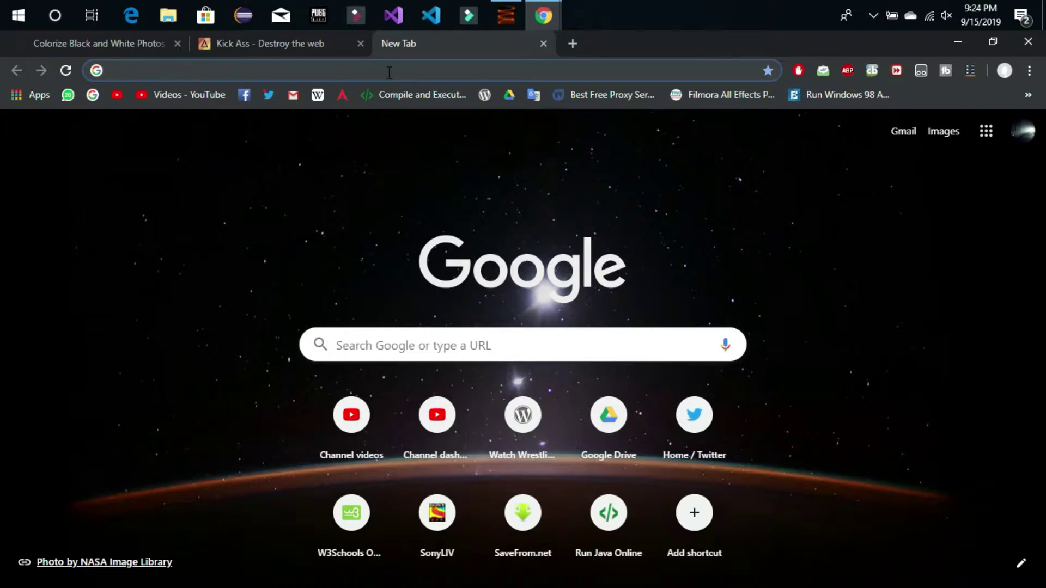
pyautogui.write('black and white')
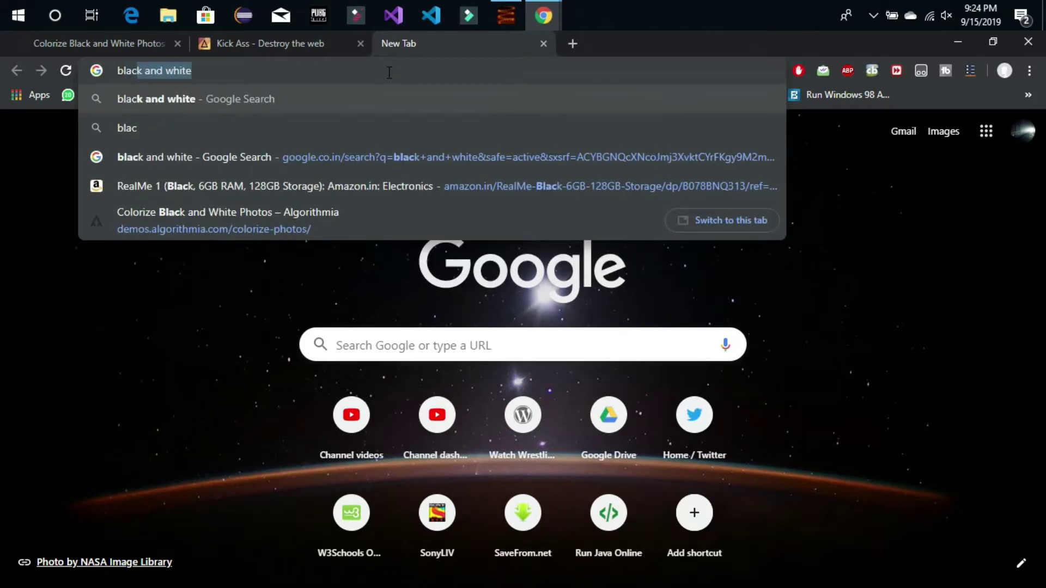
pyautogui.press('Return')
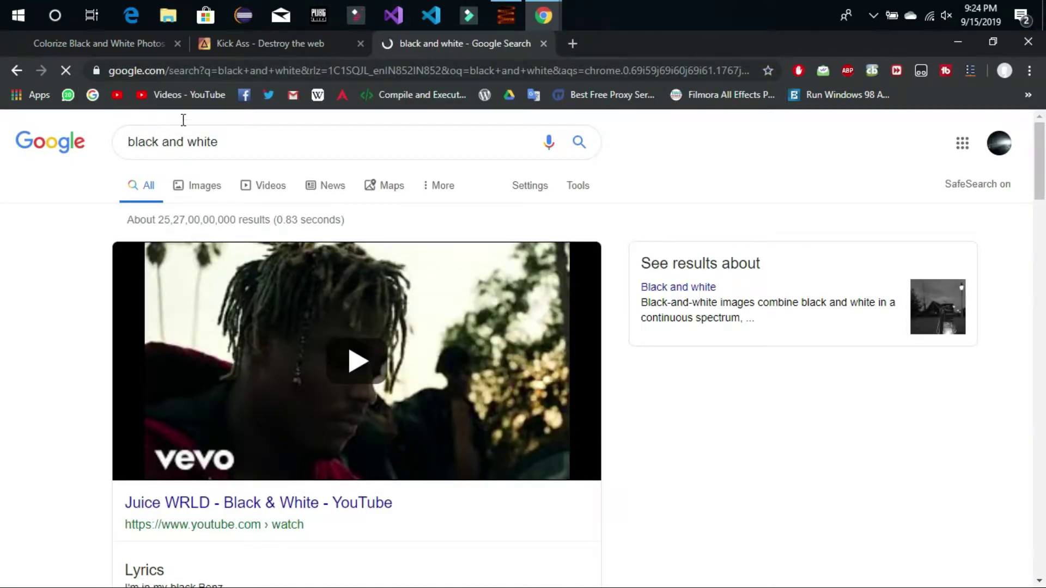
pyautogui.click(205, 186)
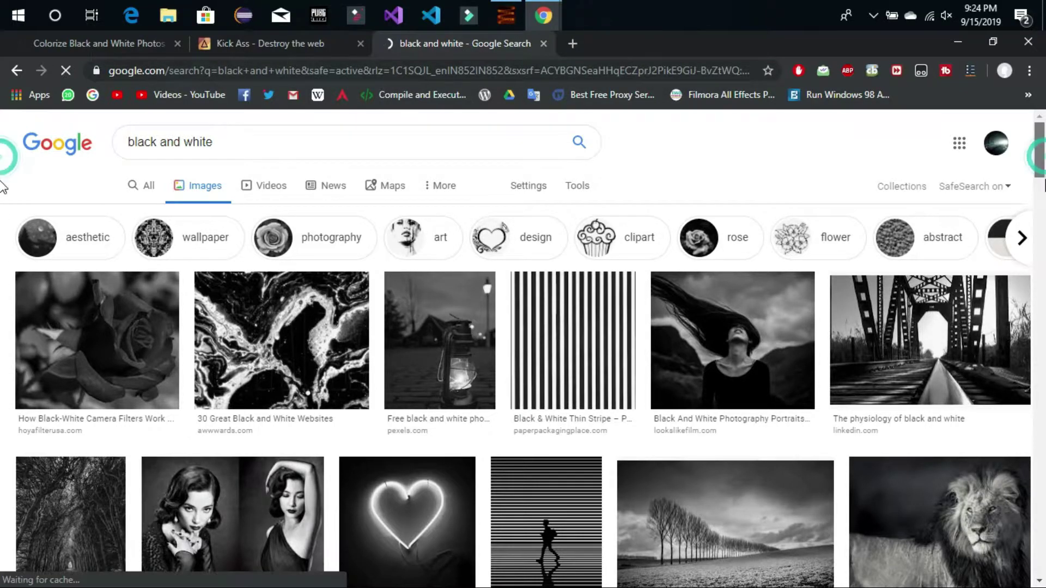
# Copy the image address of the China Daily black-and-white portrait of two women from the image results.
pyautogui.scroll(-10, 3, 164)
pyautogui.scroll(6, 3, 215)
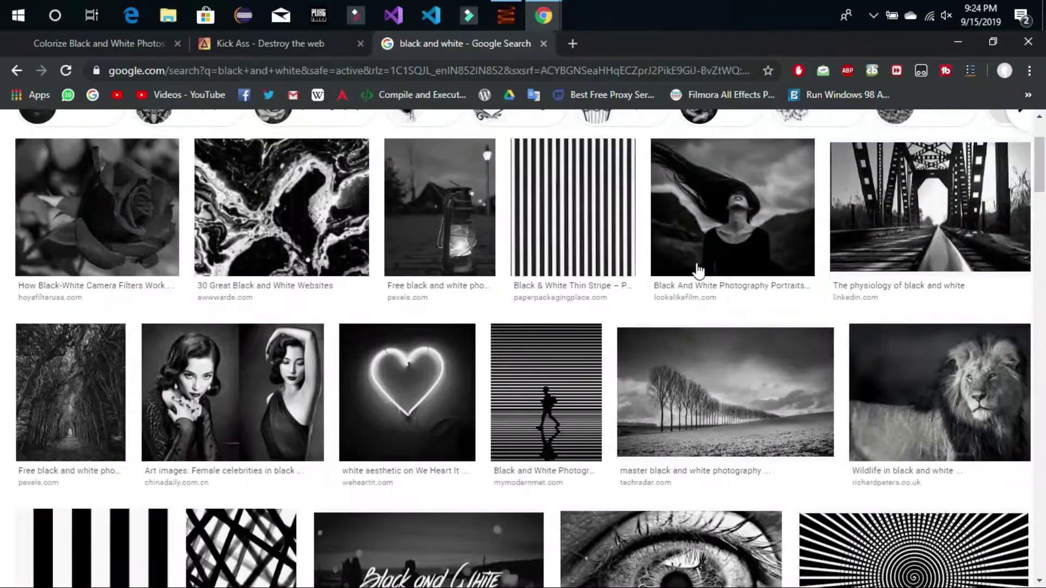
pyautogui.click(233, 402)
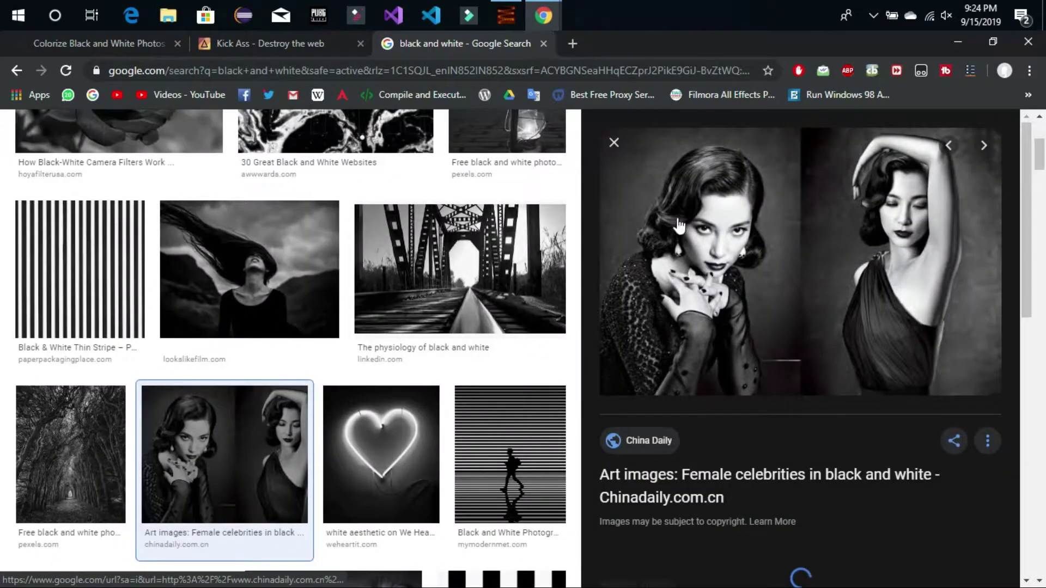
pyautogui.rightClick(758, 195)
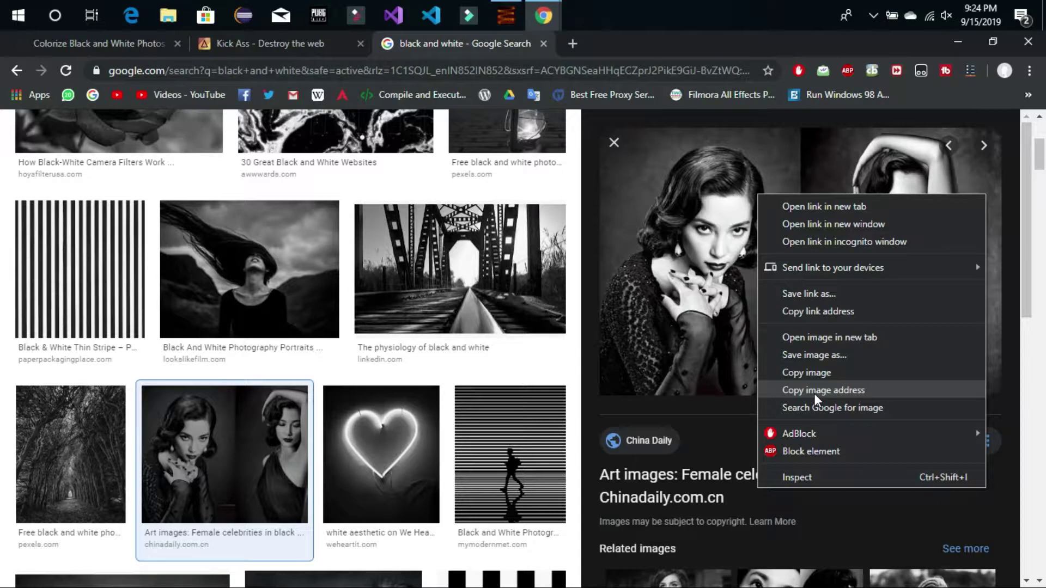
pyautogui.click(813, 390)
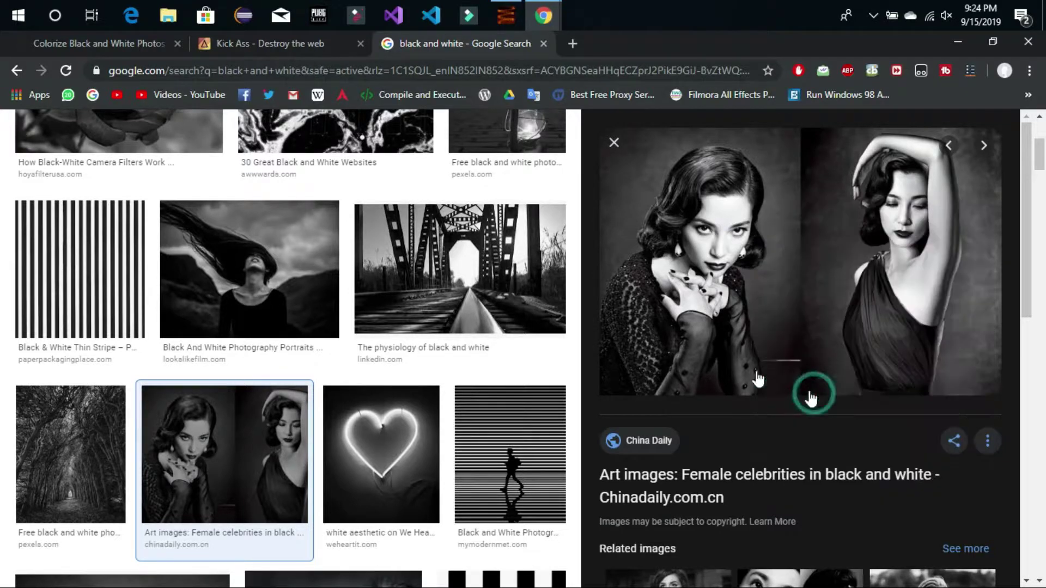
# Replace the image URL on the Colorize Photos page with the copied address and colorize that photo.
pyautogui.click(94, 48)
pyautogui.click(234, 320)
pyautogui.hotkey('ctrl', 'a')
pyautogui.hotkey('ctrl', 'v')
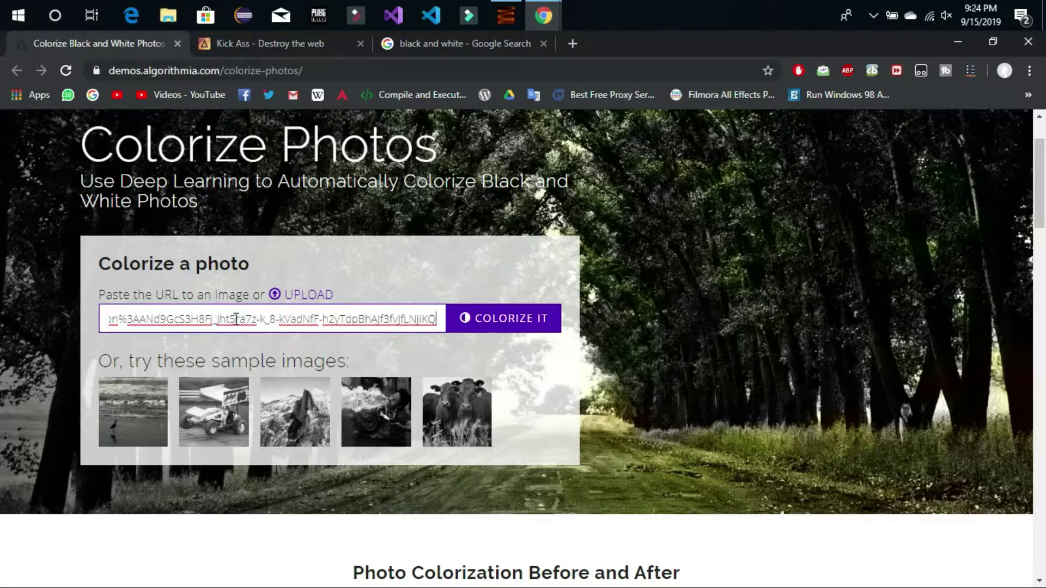
pyautogui.press('Return')
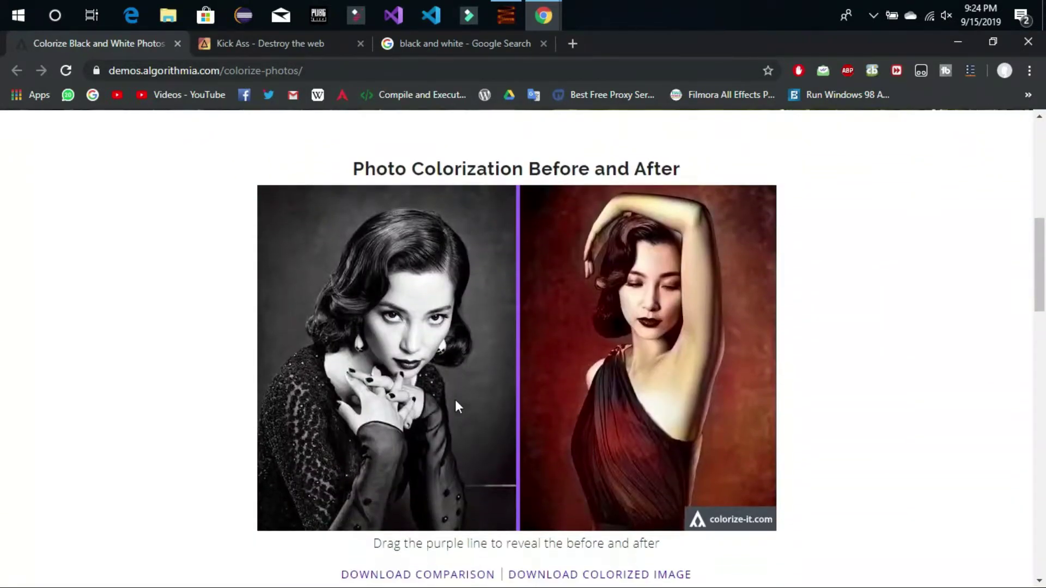
# Compare the black-and-white and colorized versions of the portrait by sliding the divider across it and back to the middle.
pyautogui.moveTo(511, 378); pyautogui.dragTo(266, 409)
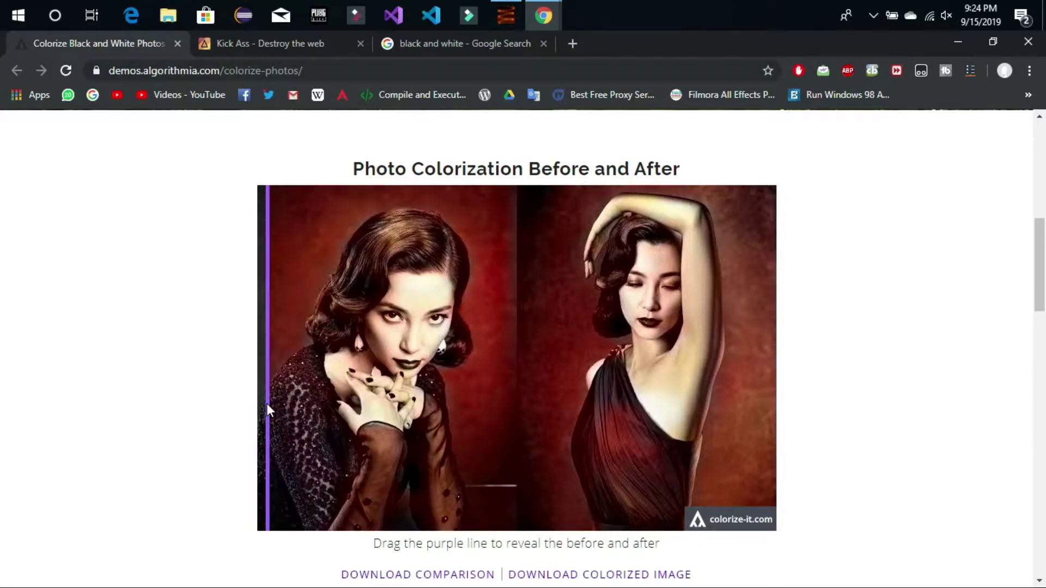
pyautogui.moveTo(531, 392); pyautogui.dragTo(267, 402)
pyautogui.scroll(1, 511, 403)
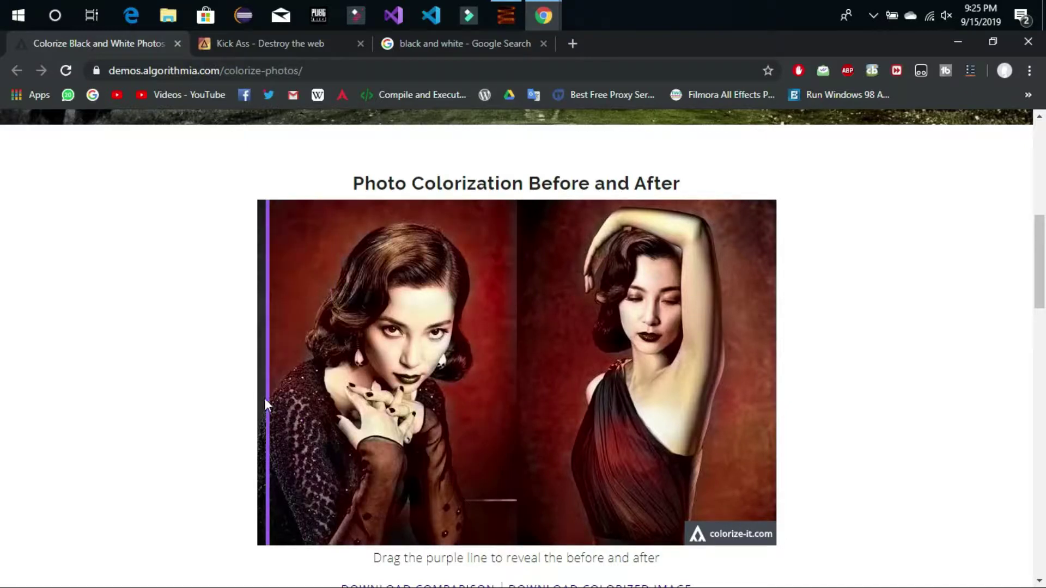
pyautogui.click(331, 73)
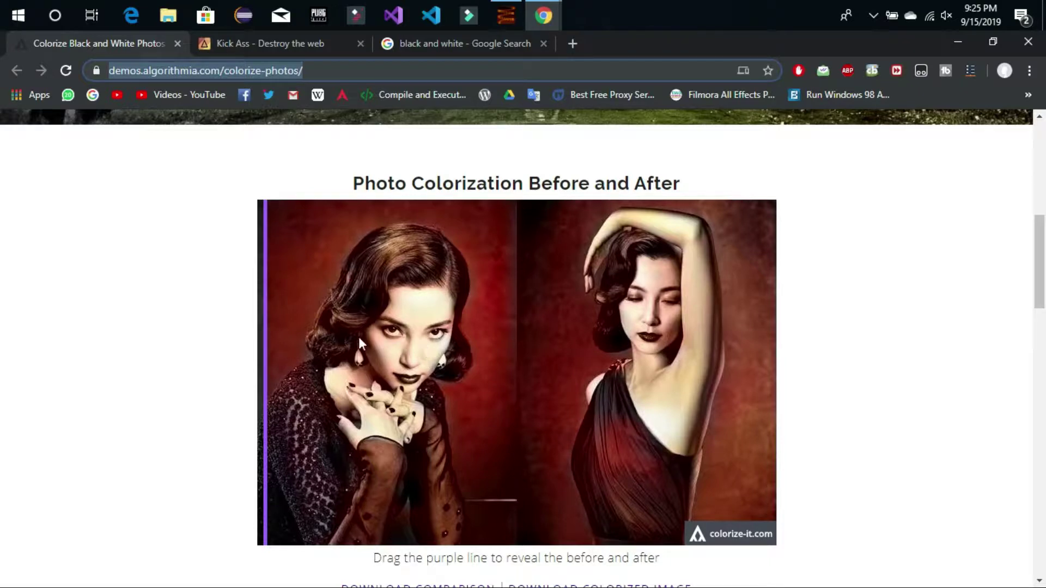
pyautogui.moveTo(323, 335); pyautogui.dragTo(512, 351)
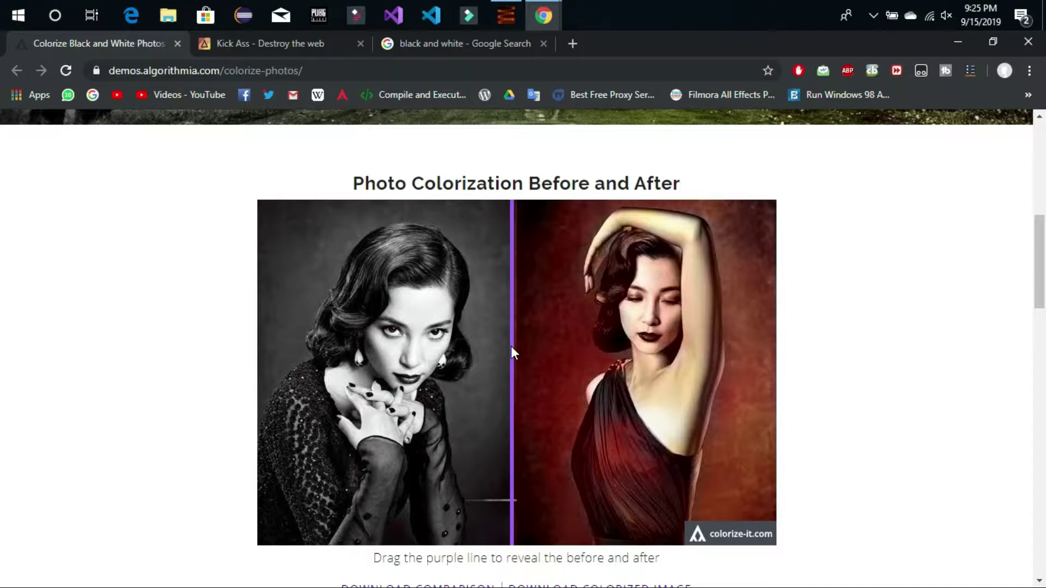
pyautogui.moveTo(512, 358); pyautogui.dragTo(515, 367)
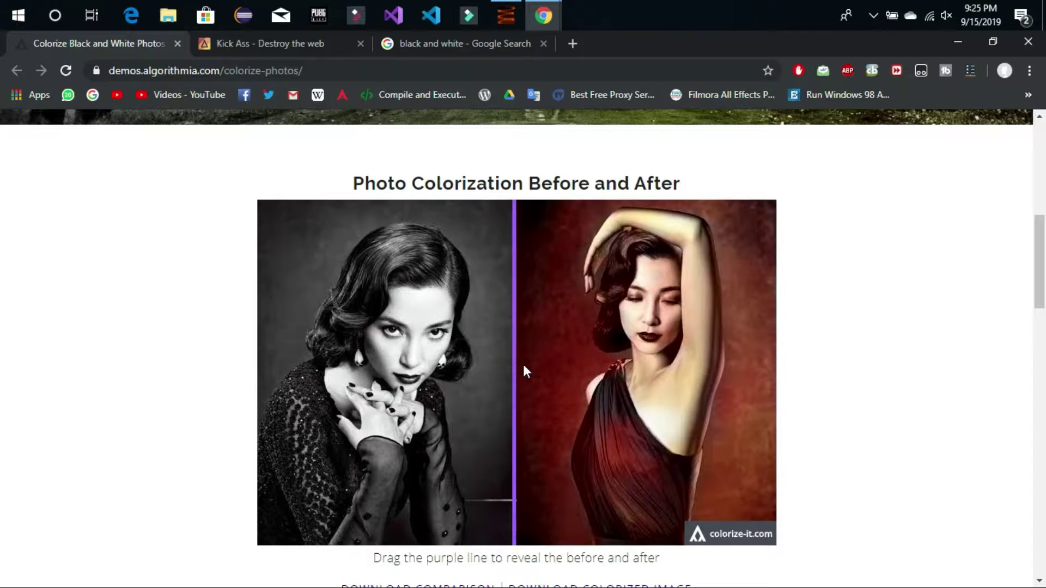
# Open Algorithmia's Algorithms page in a separate tab, look through its categories, and close it from the Colorize Photos page.
pyautogui.moveTo(1041, 270); pyautogui.dragTo(1043, 176)
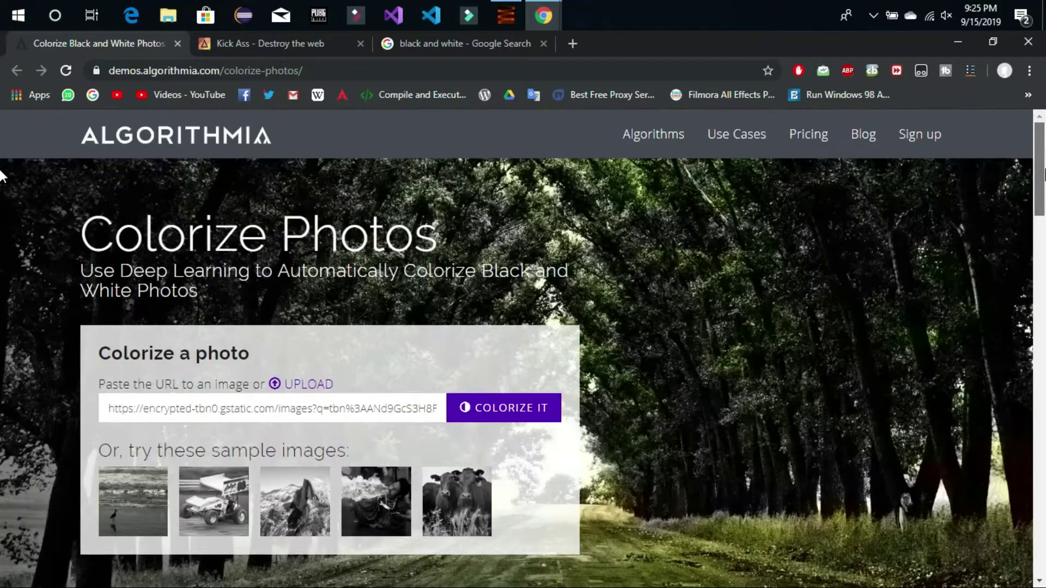
pyautogui.middleClick(648, 135)
pyautogui.click(273, 43)
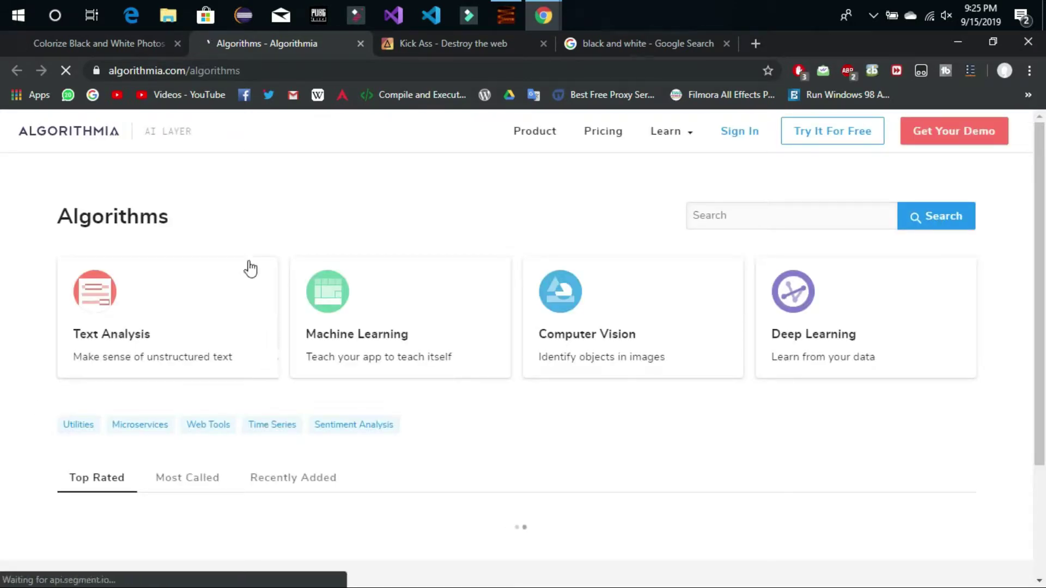
pyautogui.scroll(-3, 2, 245)
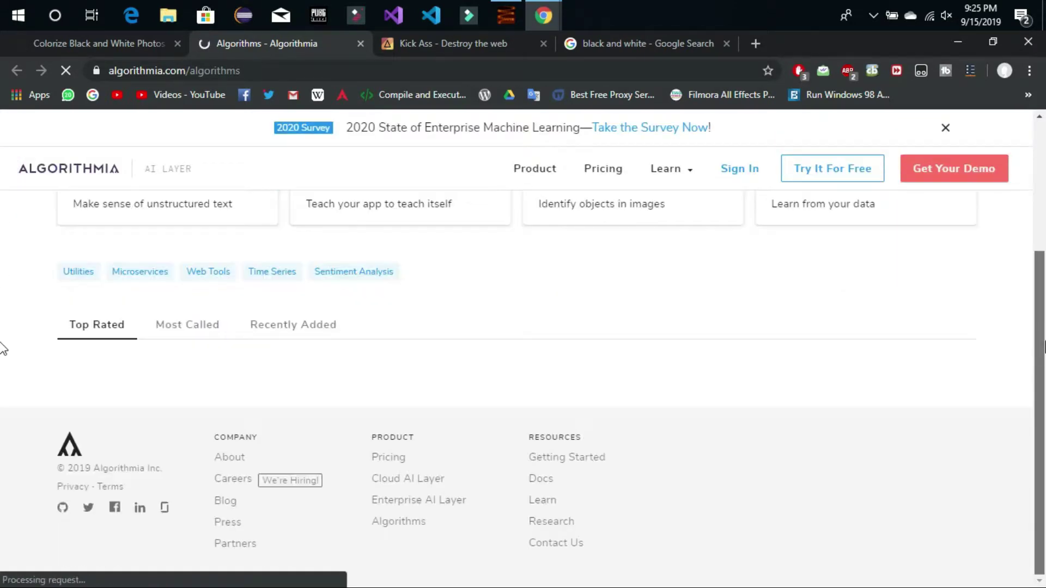
pyautogui.moveTo(1045, 292); pyautogui.dragTo(1044, 188)
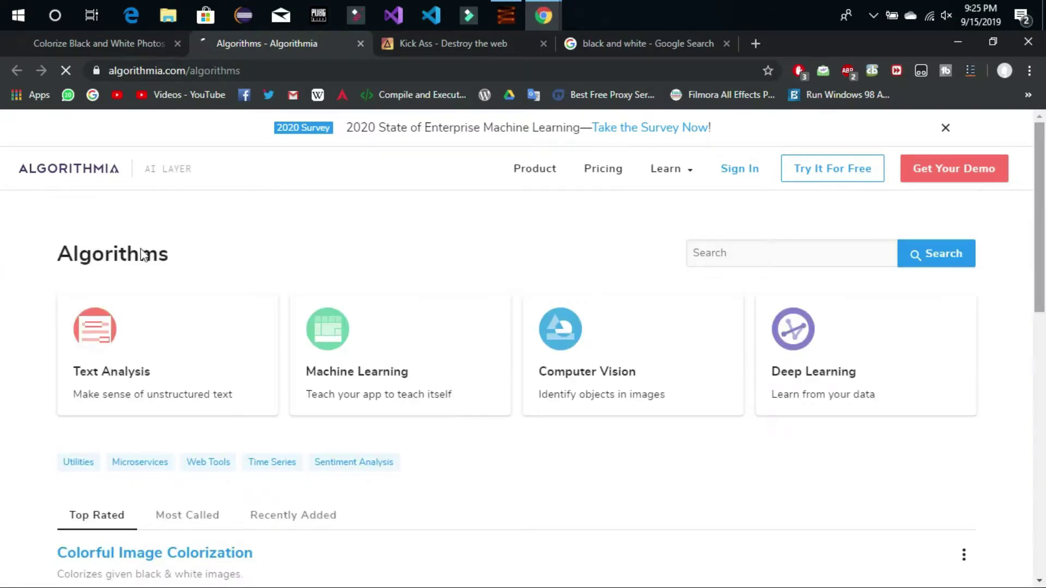
pyautogui.click(119, 48)
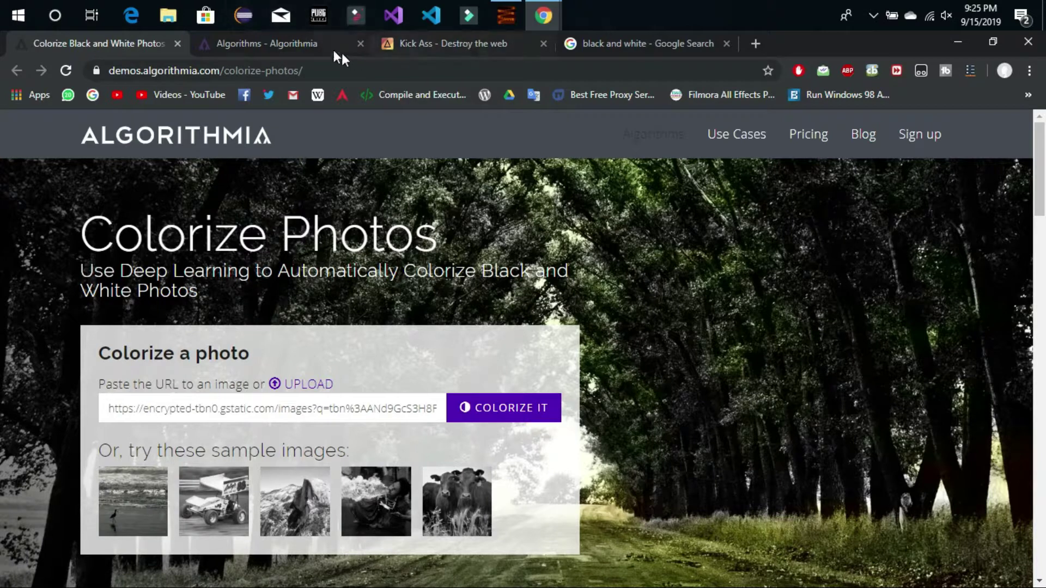
pyautogui.click(359, 43)
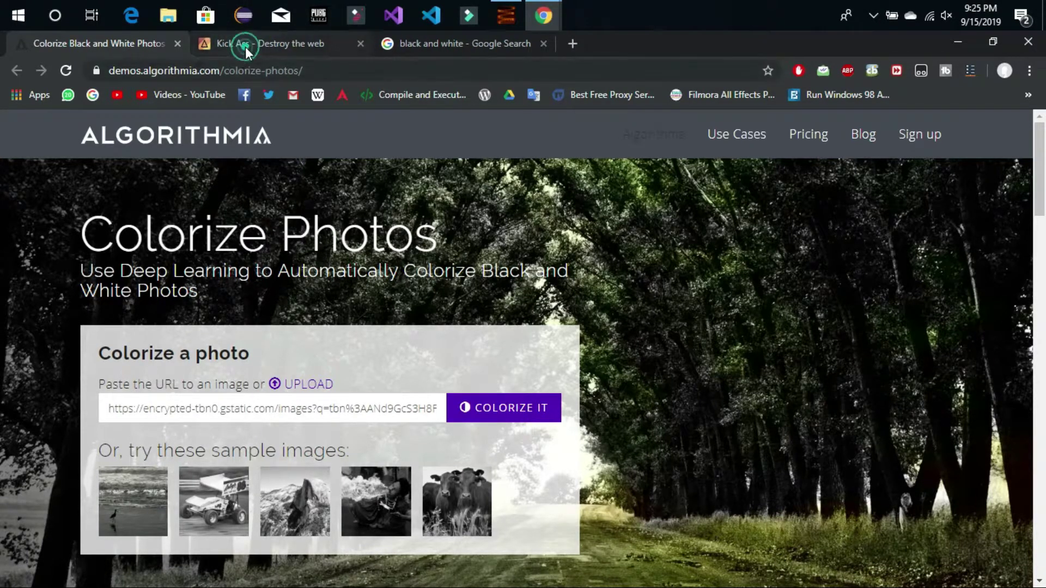
# Switch to the Kick Ass - Destroy the web page and review its launch button and three-step usage instructions.
pyautogui.click(216, 41)
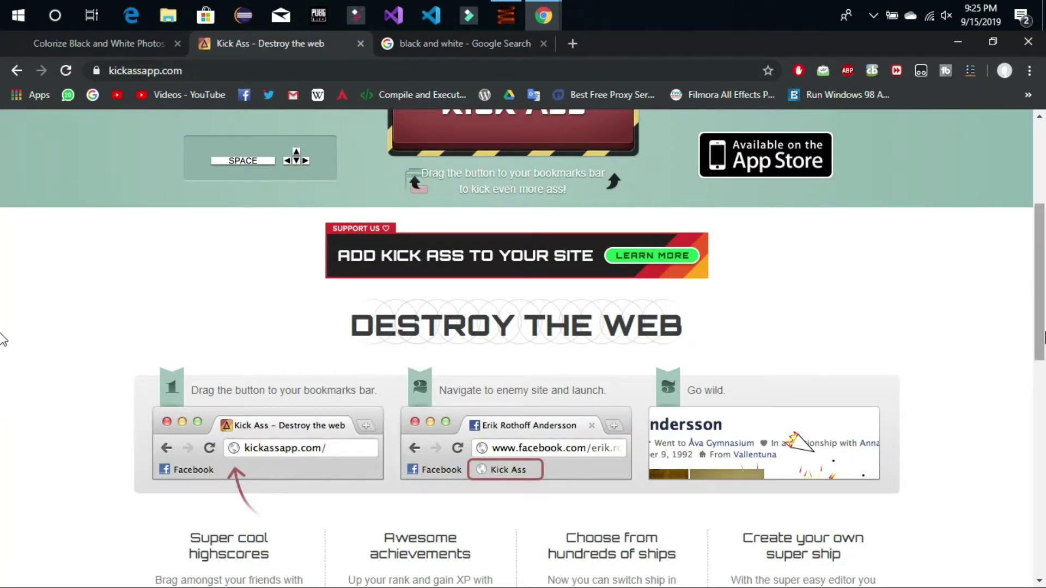
pyautogui.scroll(5, 3, 332)
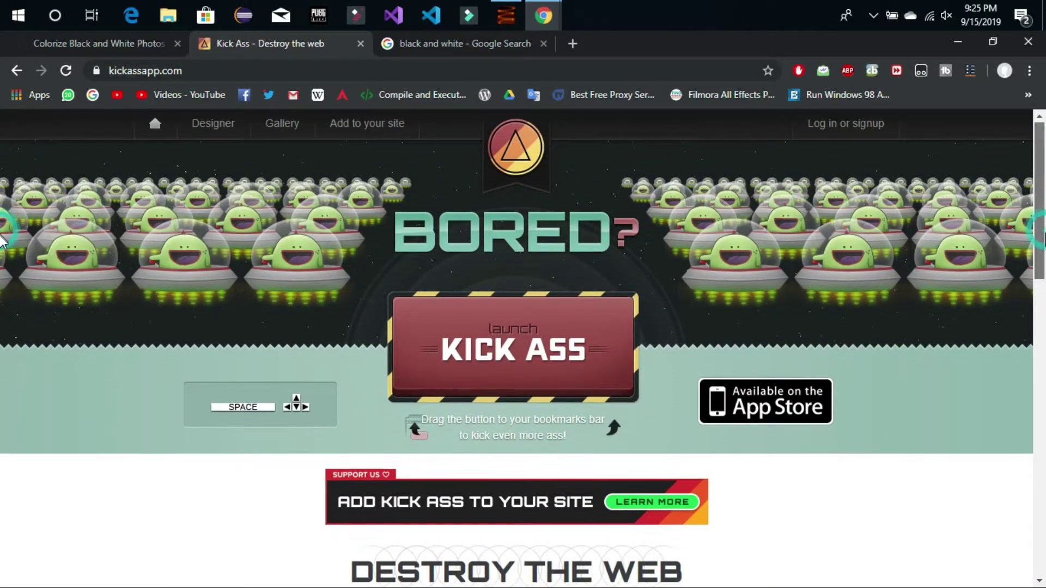
pyautogui.scroll(-2, 2, 242)
pyautogui.scroll(-3, 2, 251)
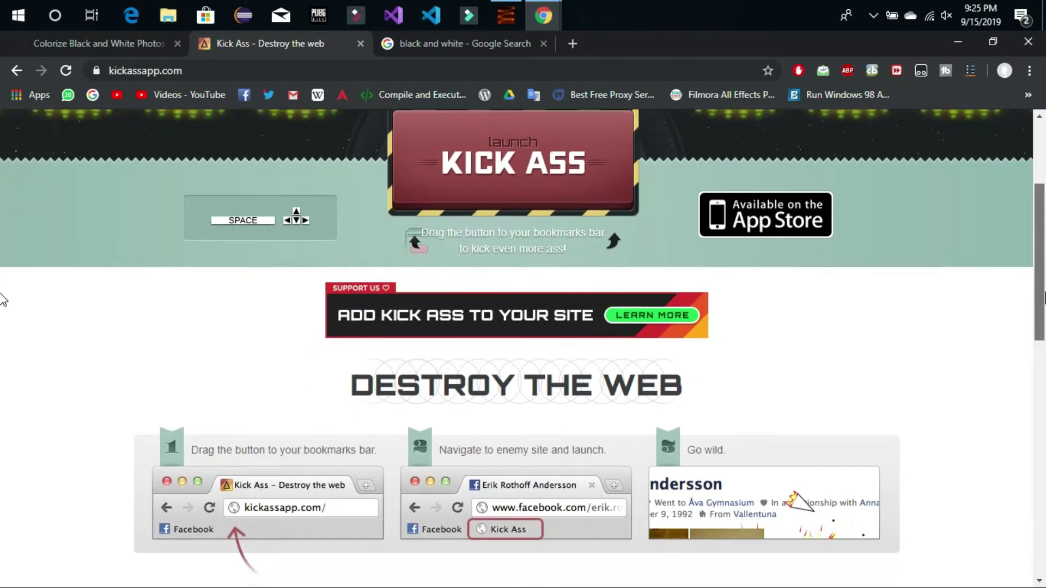
pyautogui.scroll(4, 3, 309)
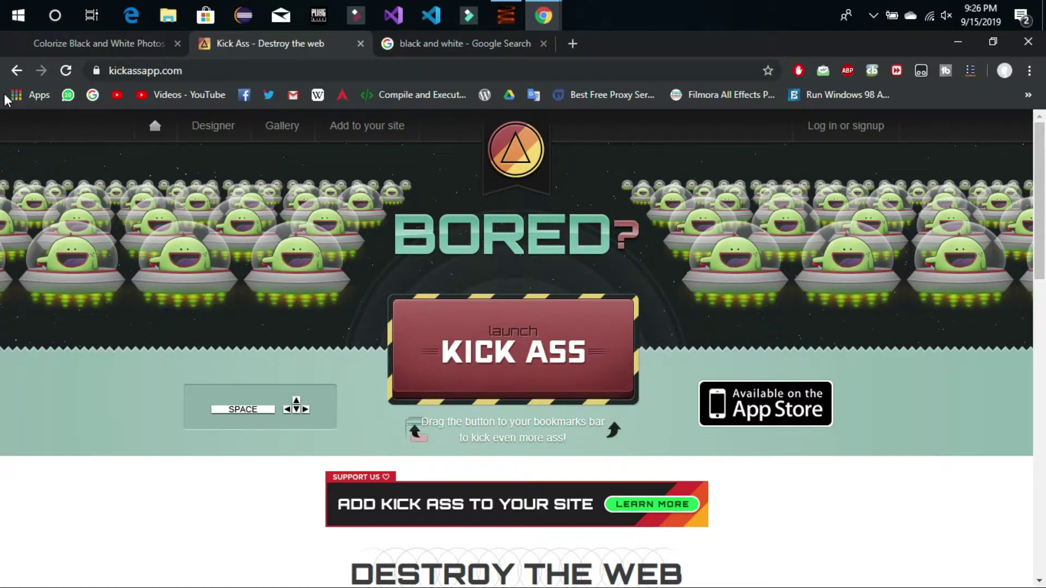
# Hide the browser's bookmarks bar and show it again.
pyautogui.hotkey('ctrl', 'shift', 'b')
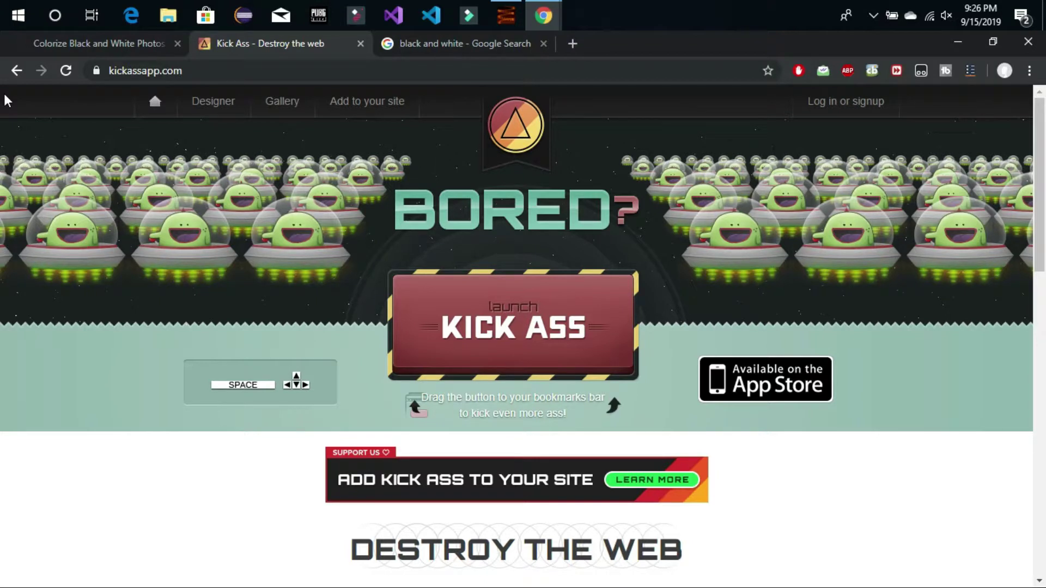
pyautogui.hotkey('ctrl', 'shift', 'b')
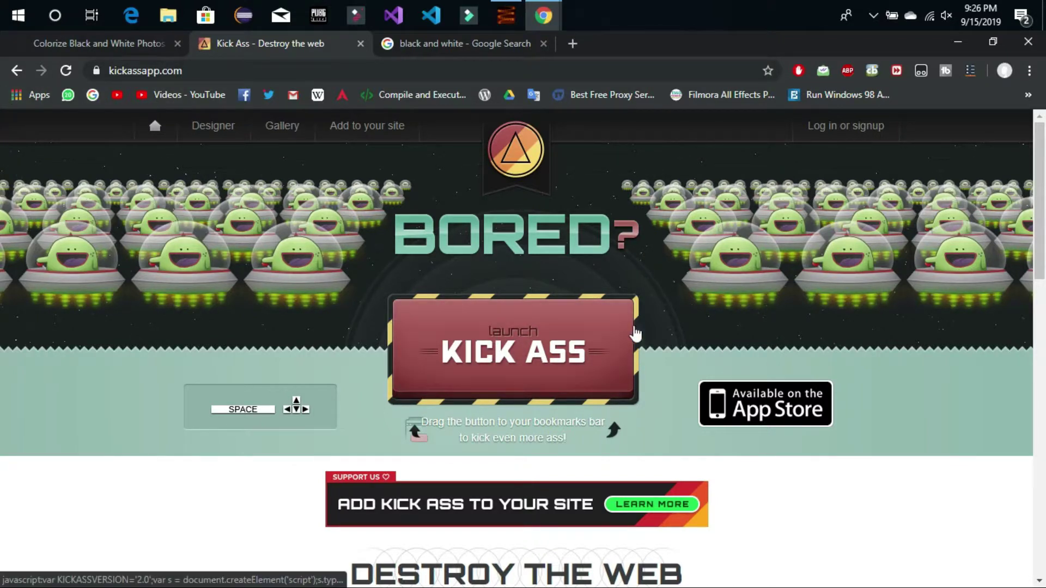
# Add the launch Kick Ass button to the bookmarks bar and start the game with it on the Google homepage in another tab.
pyautogui.moveTo(495, 352); pyautogui.dragTo(127, 100)
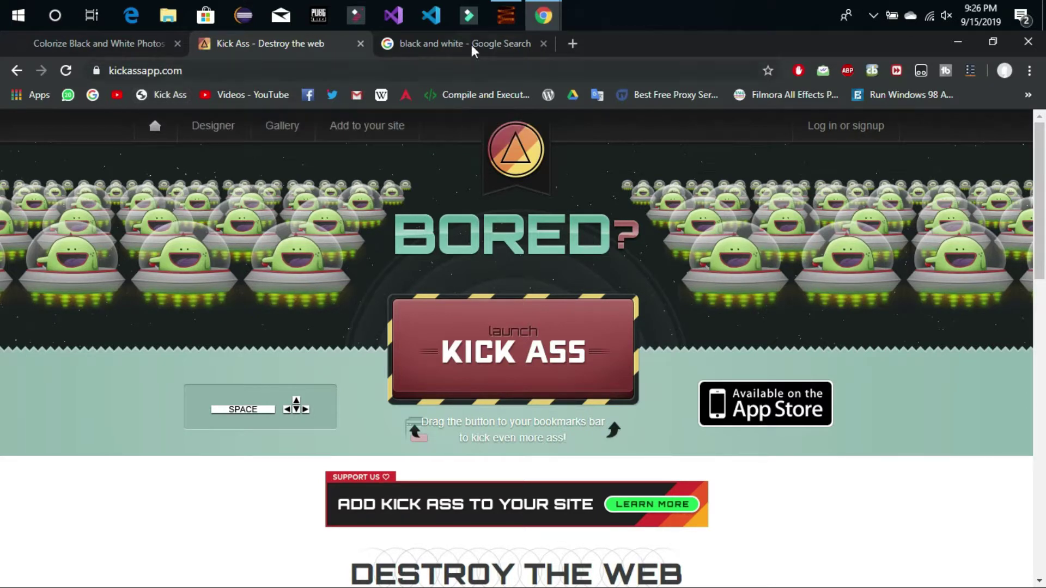
pyautogui.click(573, 44)
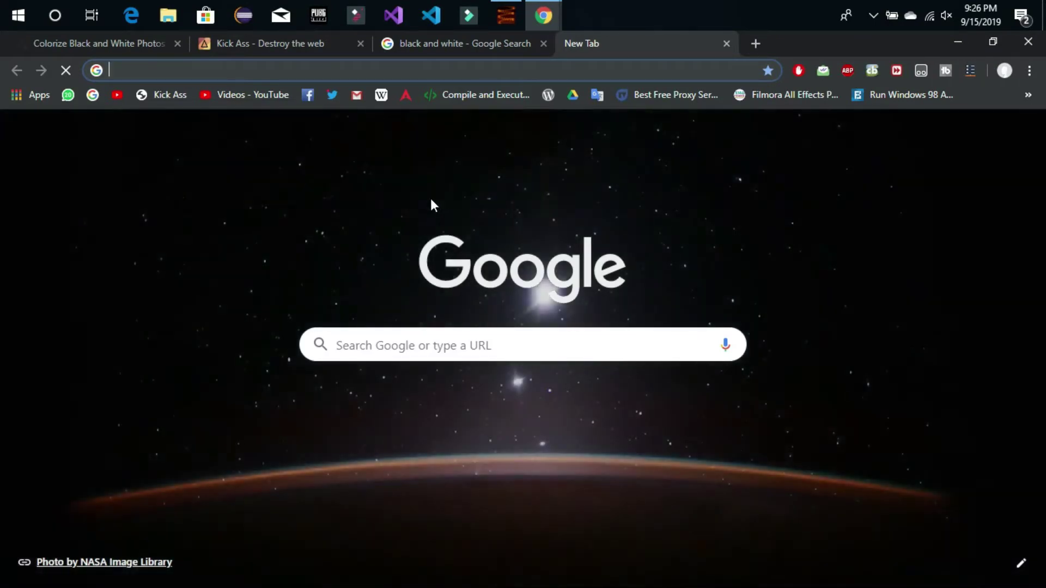
pyautogui.click(648, 345)
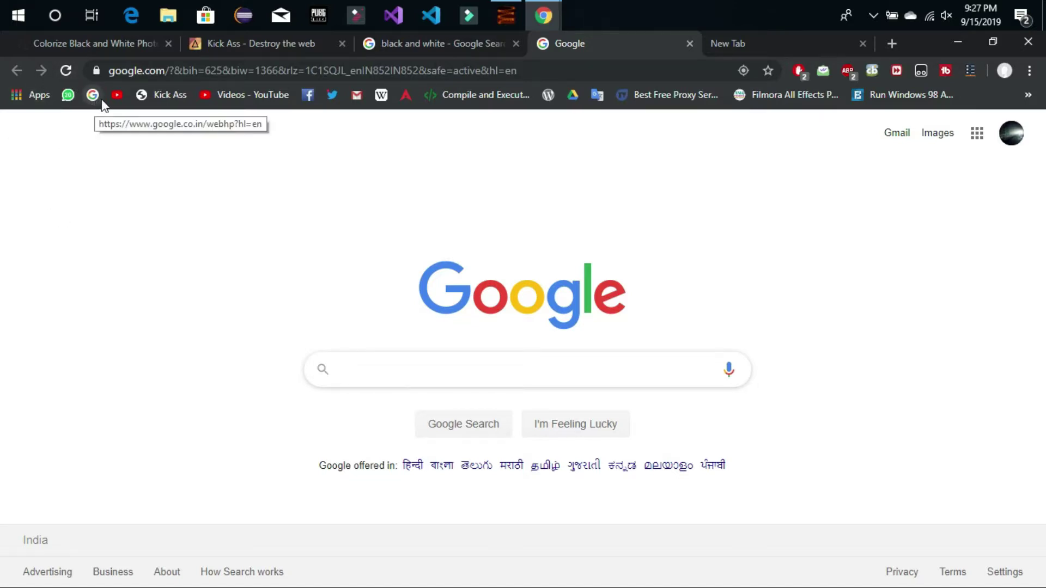
pyautogui.click(172, 96)
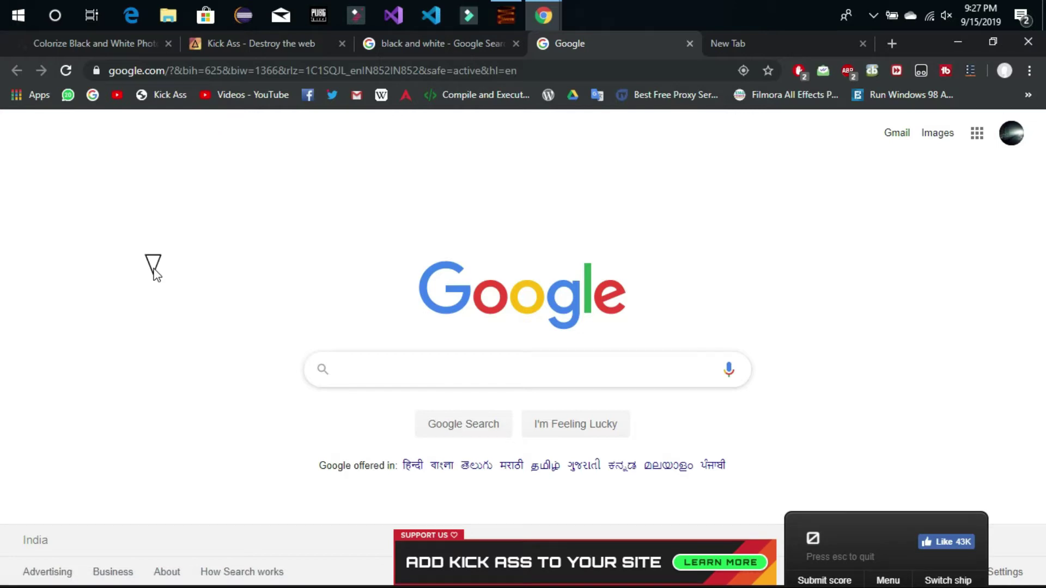
# Fly the ship into the search box area and shoot the Google logo, the search field and some language links.
pyautogui.press('Up')
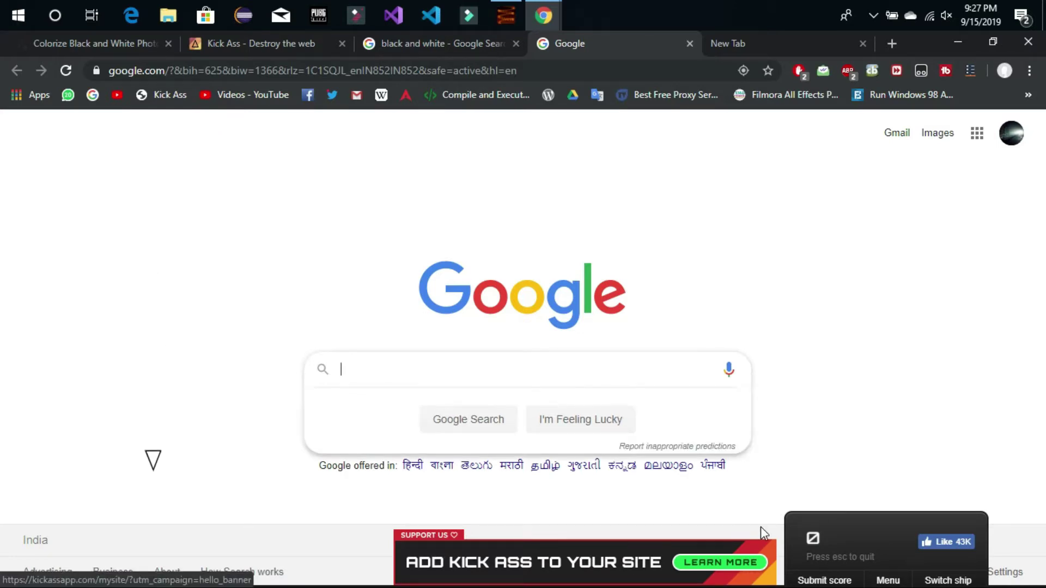
pyautogui.press('Right')
pyautogui.press('Up')
pyautogui.press('Right')
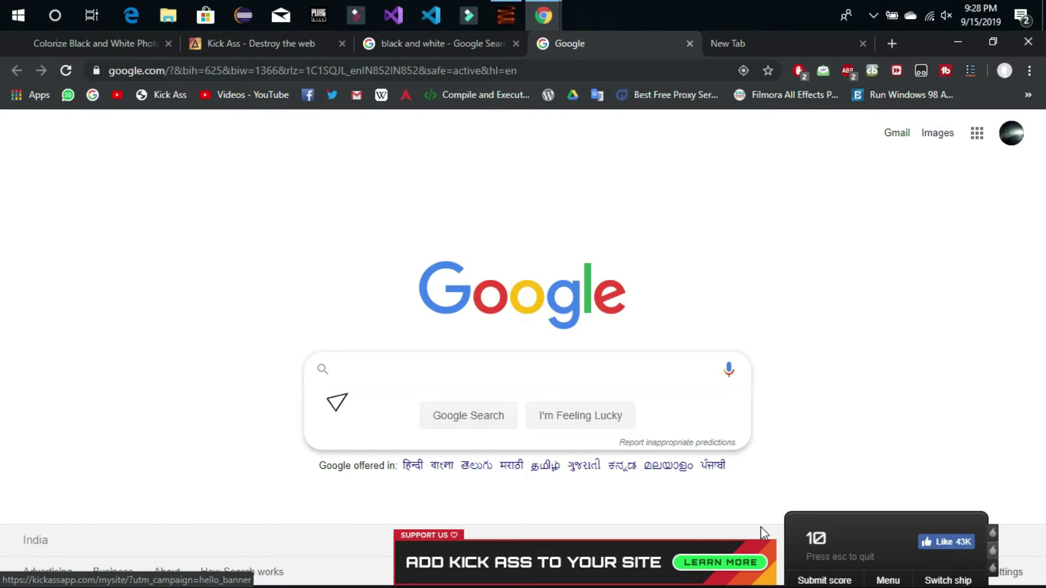
pyautogui.press('space')
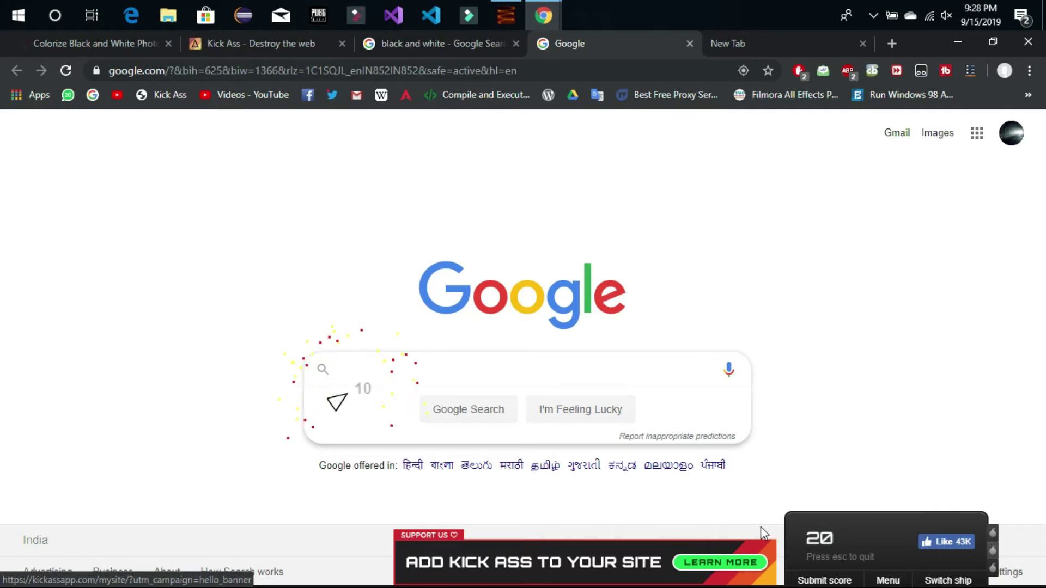
pyautogui.press('space')
pyautogui.press('space')
pyautogui.press('space')
pyautogui.press('space')
pyautogui.press('space')
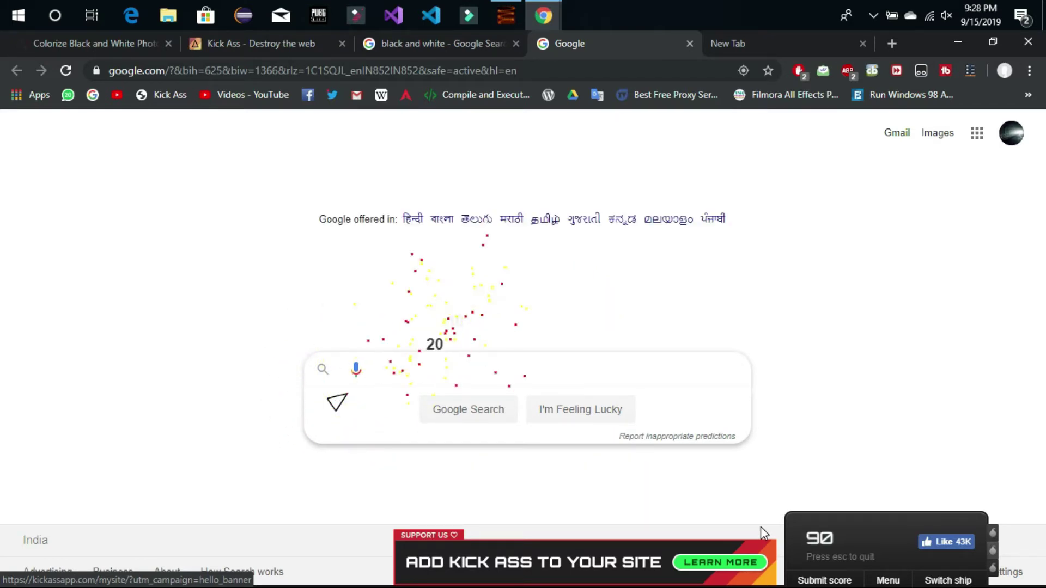
pyautogui.press('space')
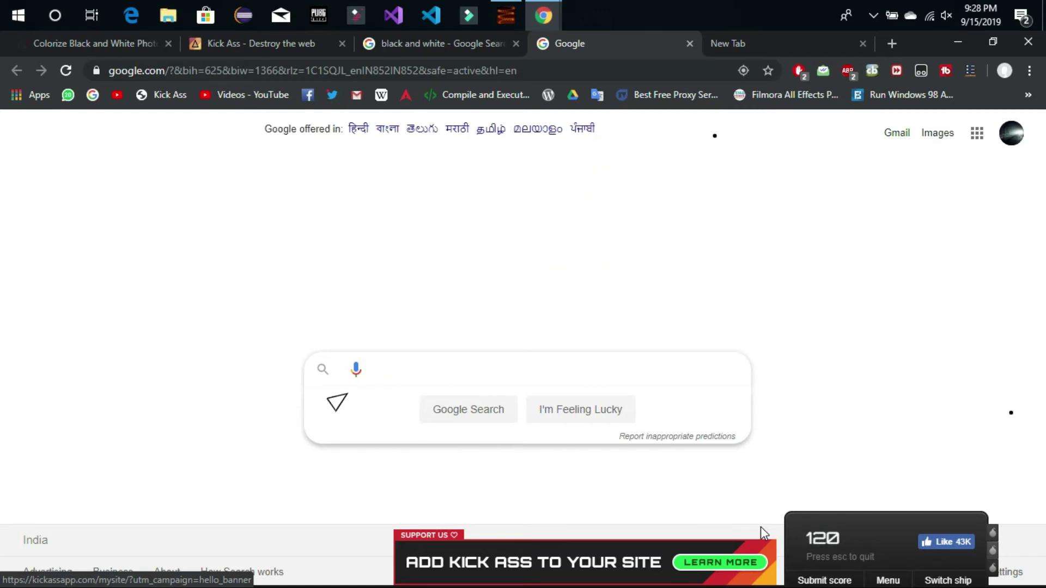
# Fly the ship above the search box and shoot more language links and both search buttons.
pyautogui.press('Up')
pyautogui.press('Right')
pyautogui.press('space')
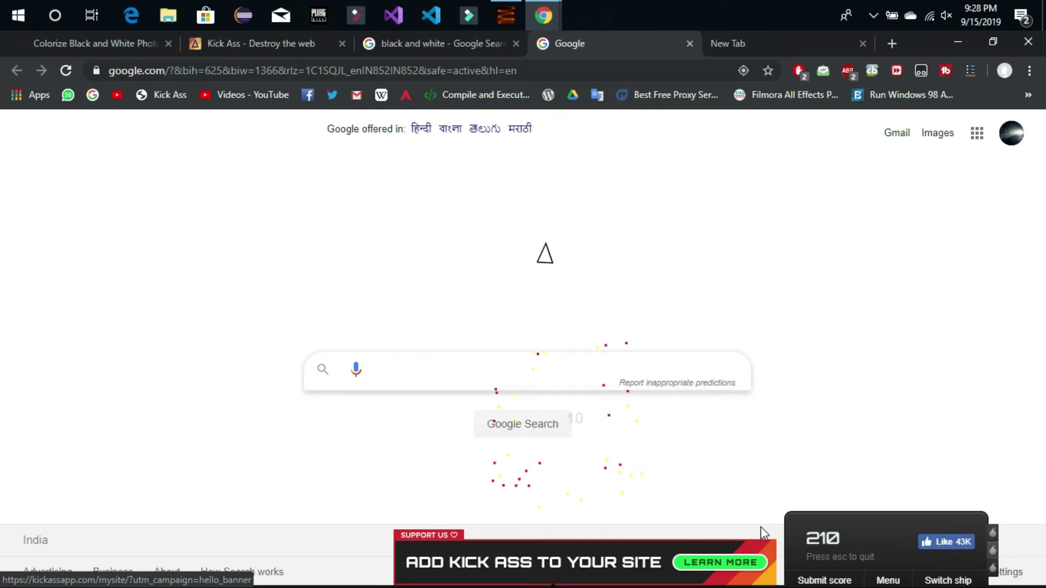
pyautogui.press('Right')
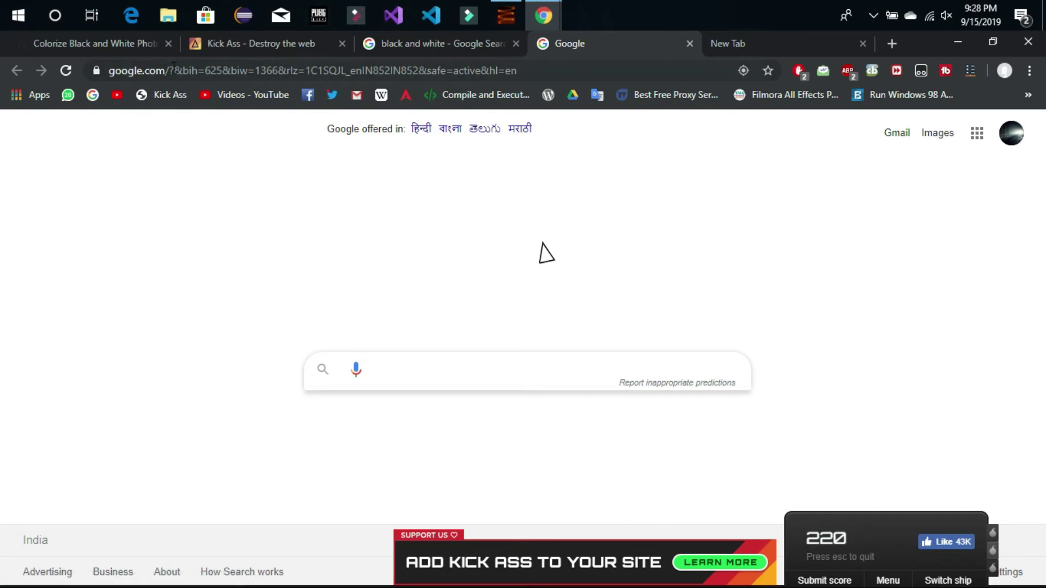
# Reload the Google homepage and relaunch the Kick Ass game on it from the saved bookmark.
pyautogui.click(170, 71)
pyautogui.press('Return')
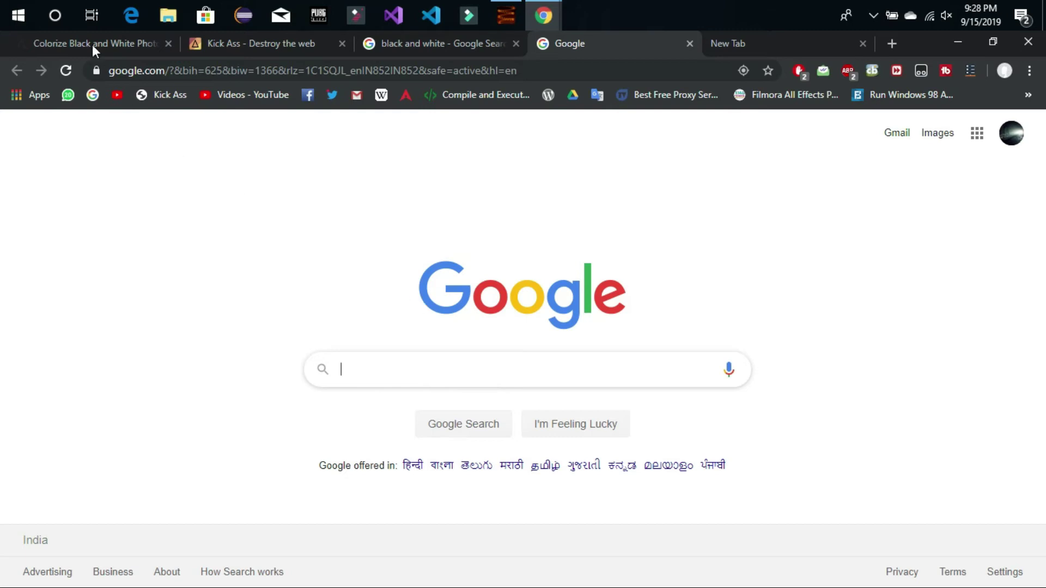
pyautogui.click(170, 103)
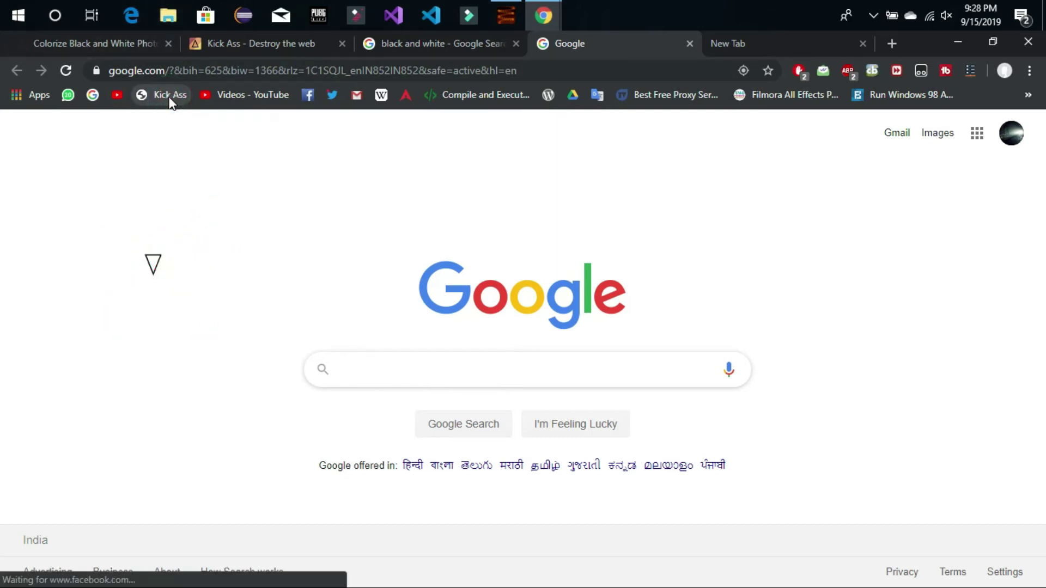
# Turn the ship toward the Google logo and shoot the logo off the page.
pyautogui.press('Left')
pyautogui.press('space')
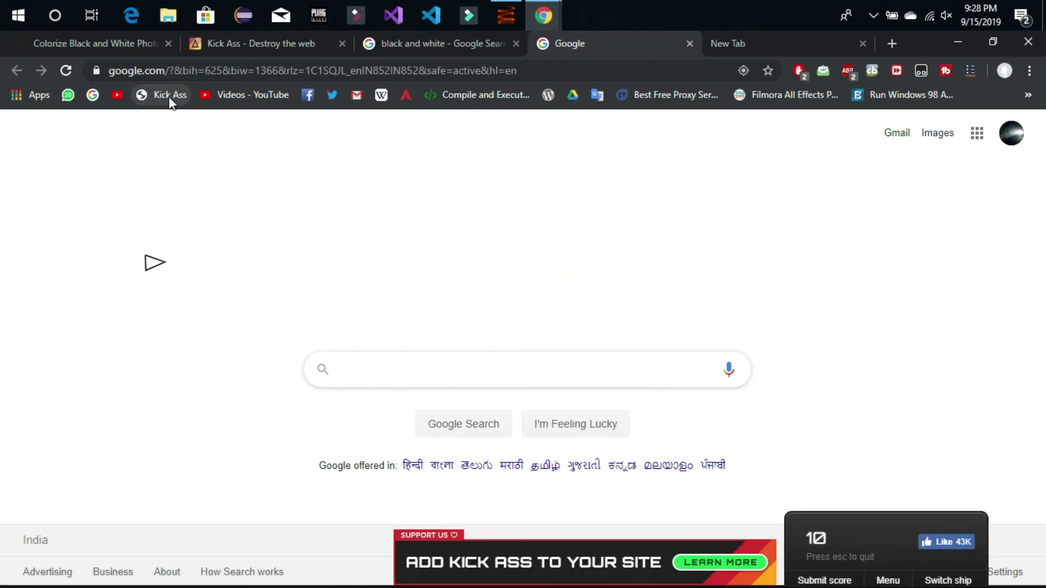
pyautogui.press('space')
pyautogui.press('space')
pyautogui.press('Right')
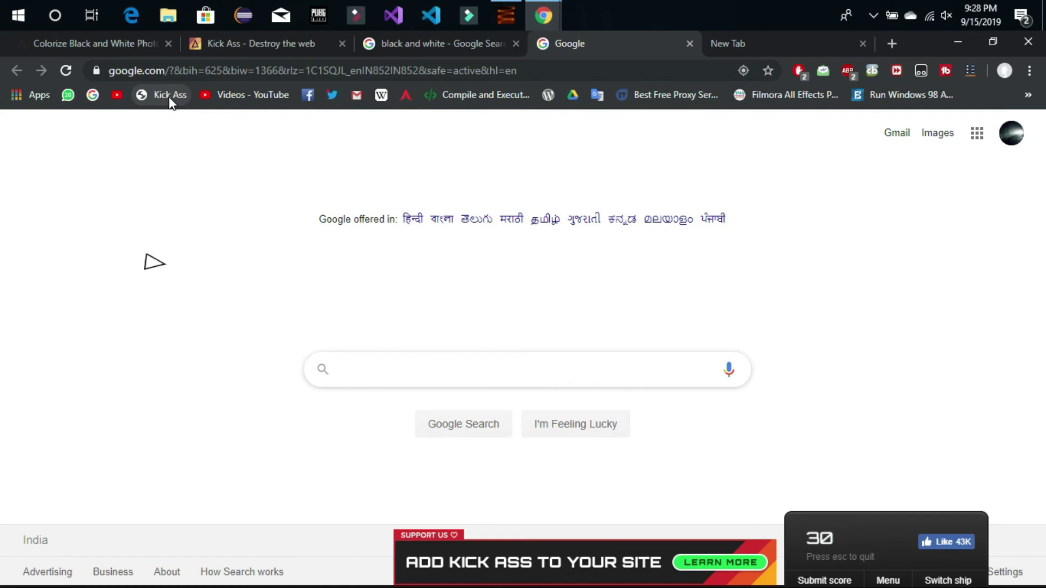